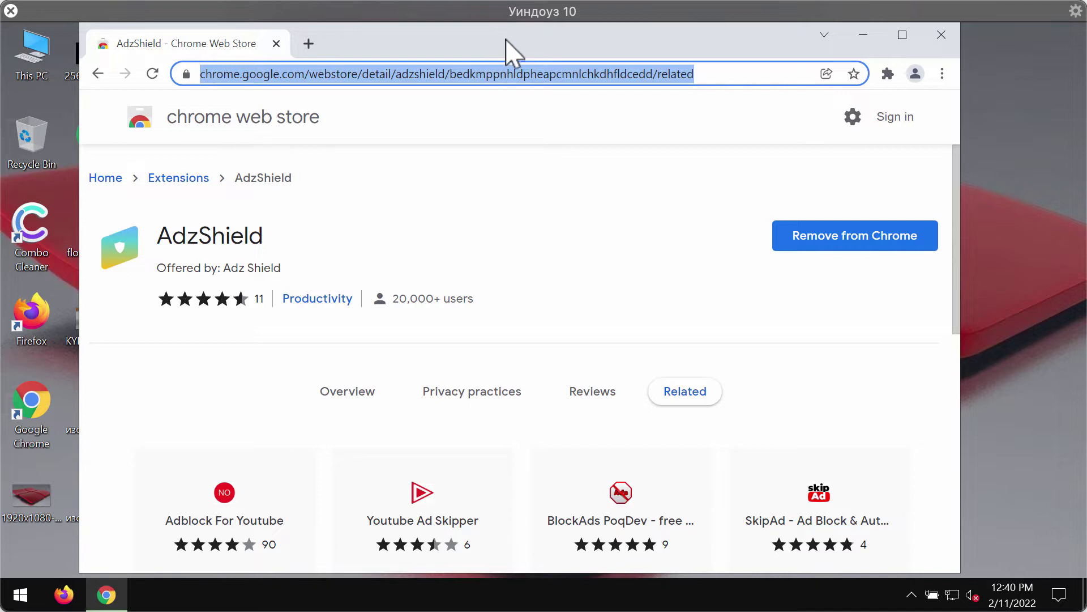
- Resize and reposition the Chrome window, highlighting the AdzShield name on its store page
left_click(901, 36)
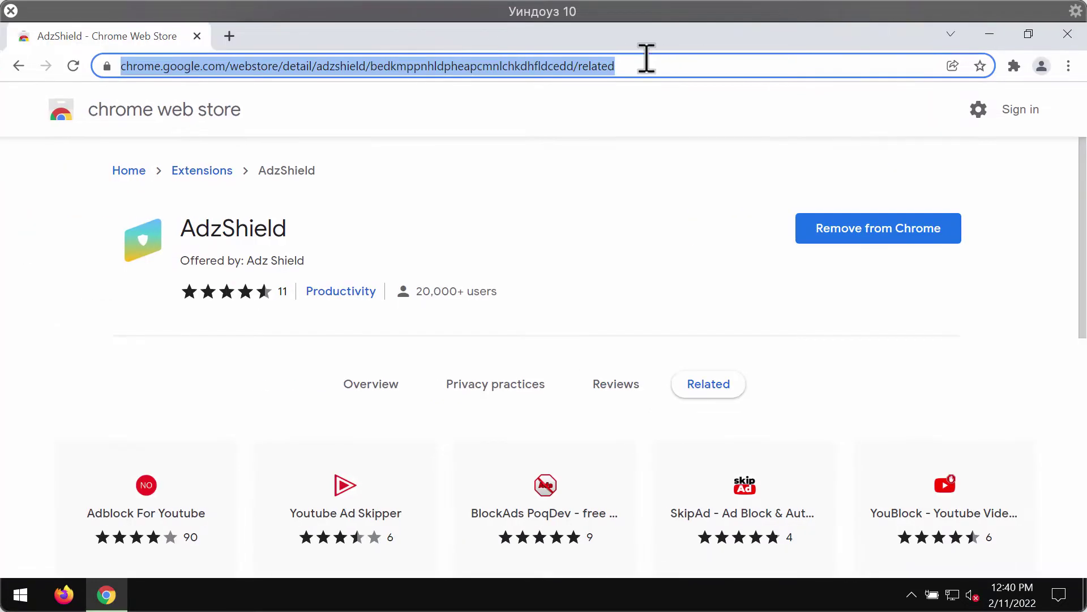
left_click(1029, 35)
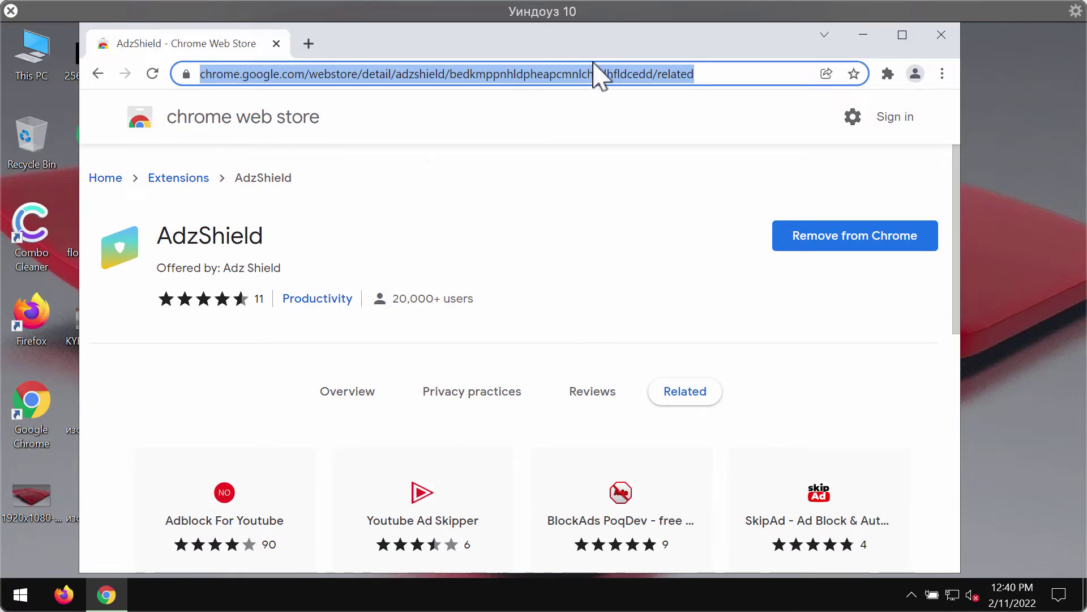
left_click_drag(961, 363, 990, 362)
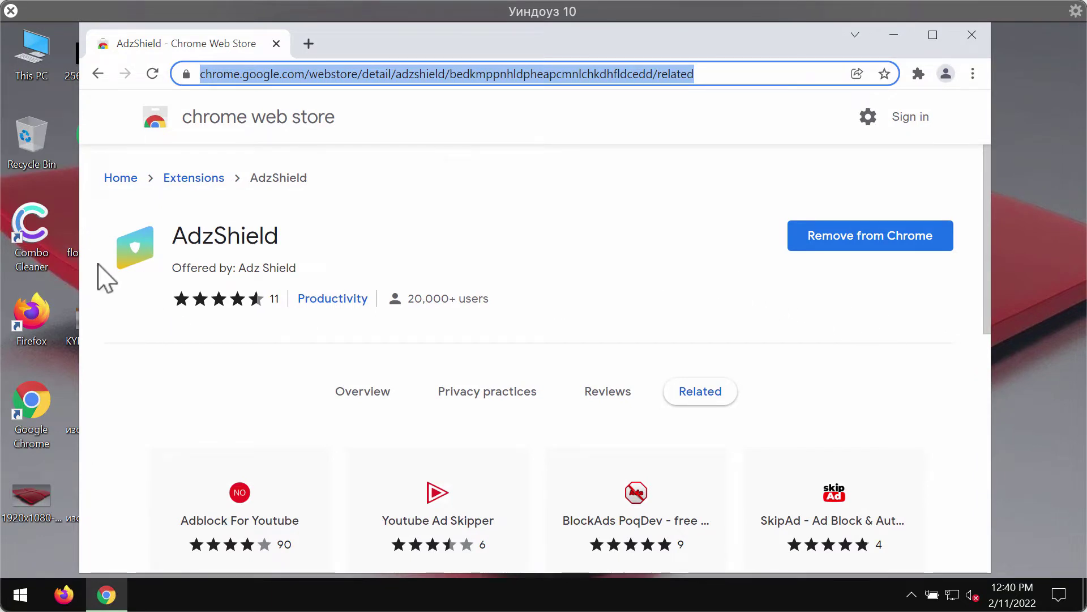
left_click_drag(173, 235, 281, 238)
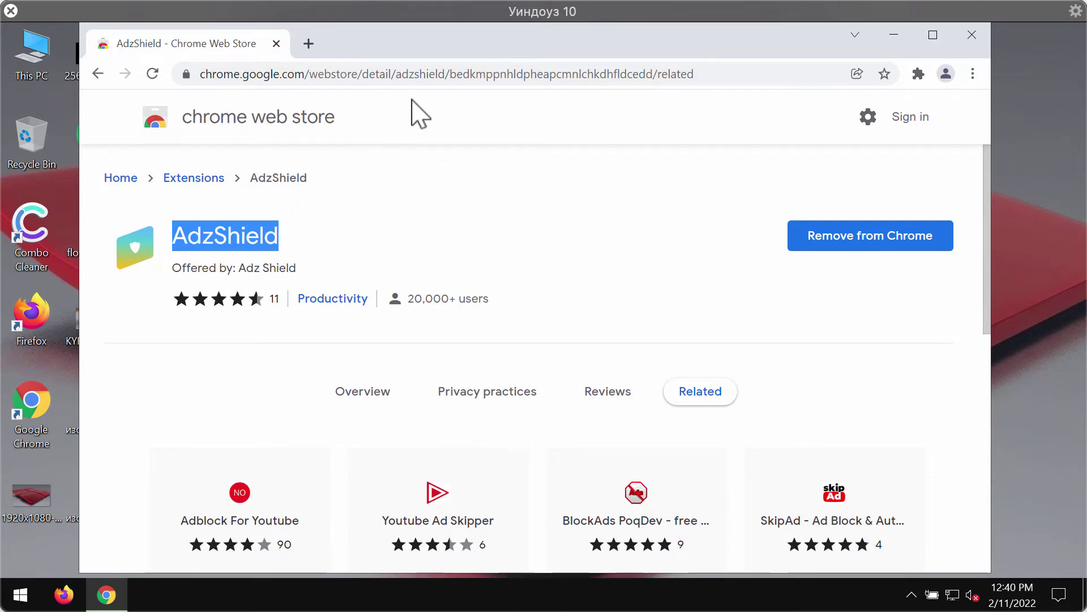
mouse_move(755, 48)
left_mouse_down()
mouse_move(767, 49)
mouse_move(753, 40)
left_mouse_up()
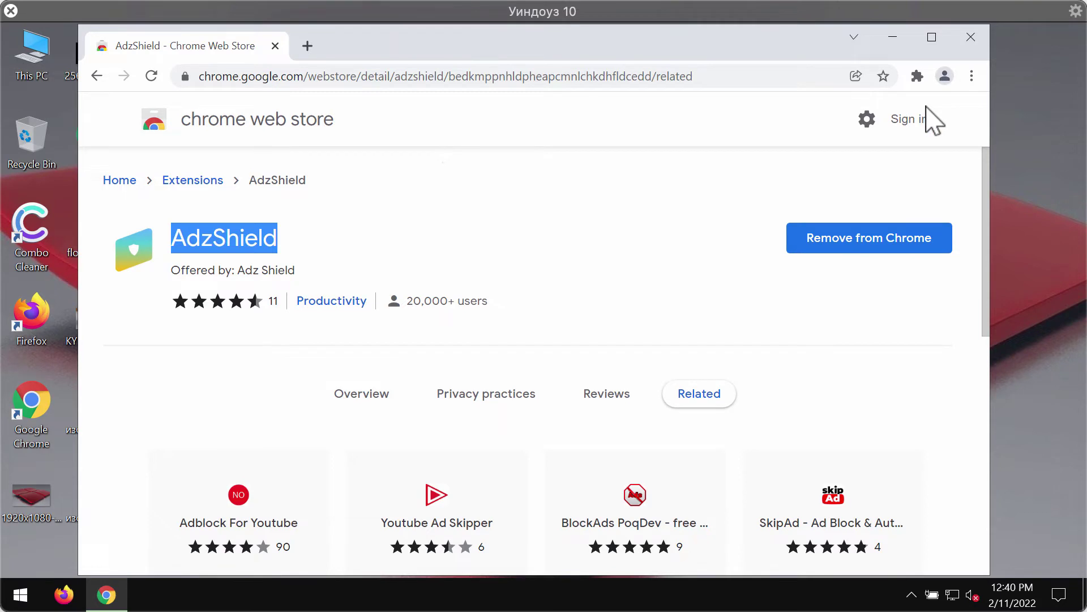
- From More tools > Extensions, switch off AdzShield and remove it from Chrome
left_click(972, 76)
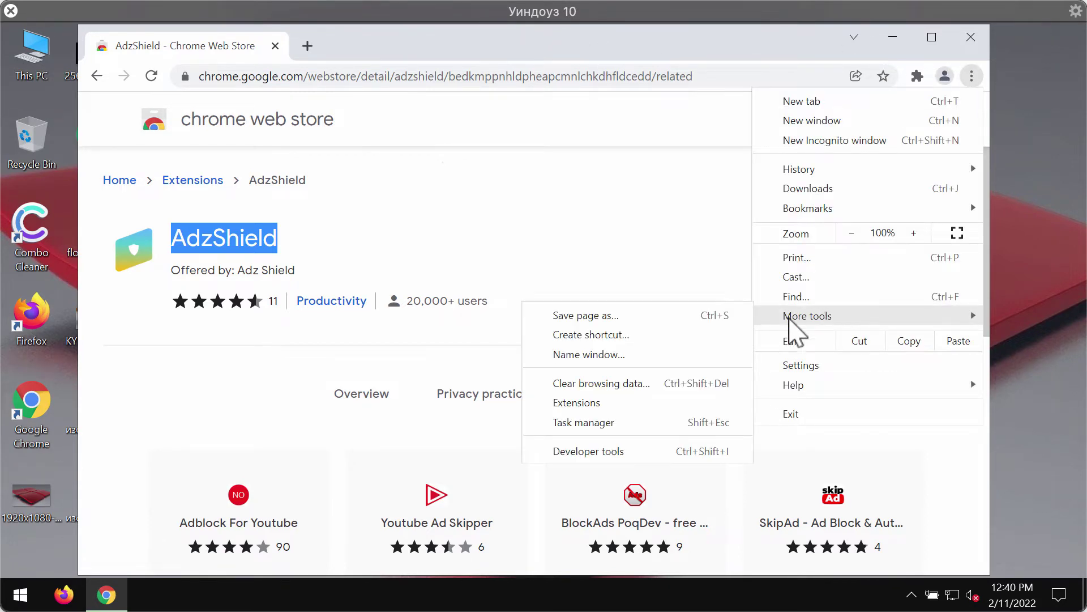
left_click(593, 401)
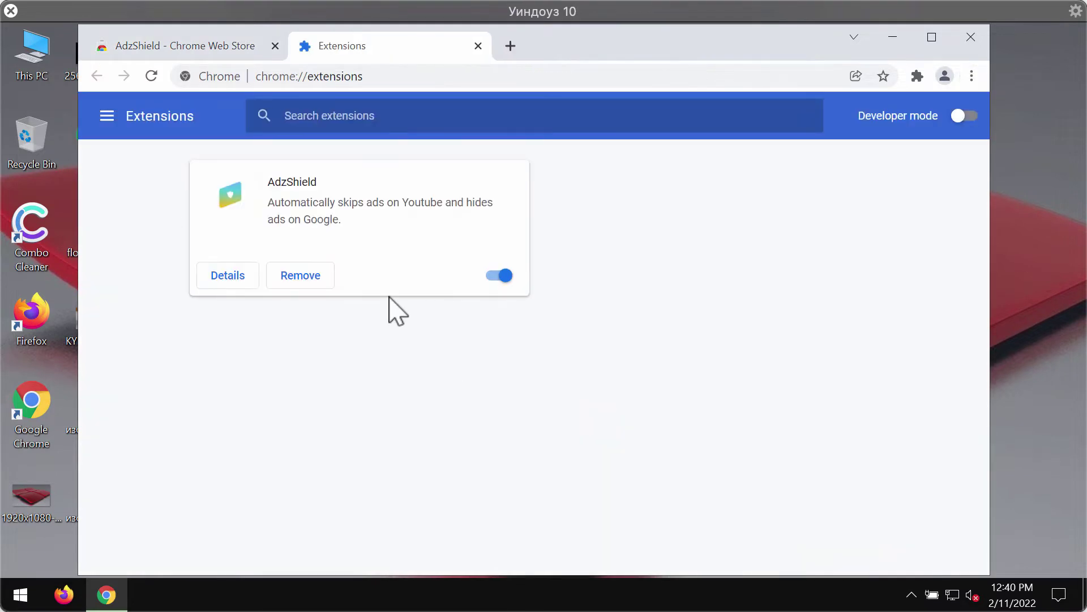
left_click_drag(332, 209, 230, 206)
left_click(380, 201)
left_click(499, 276)
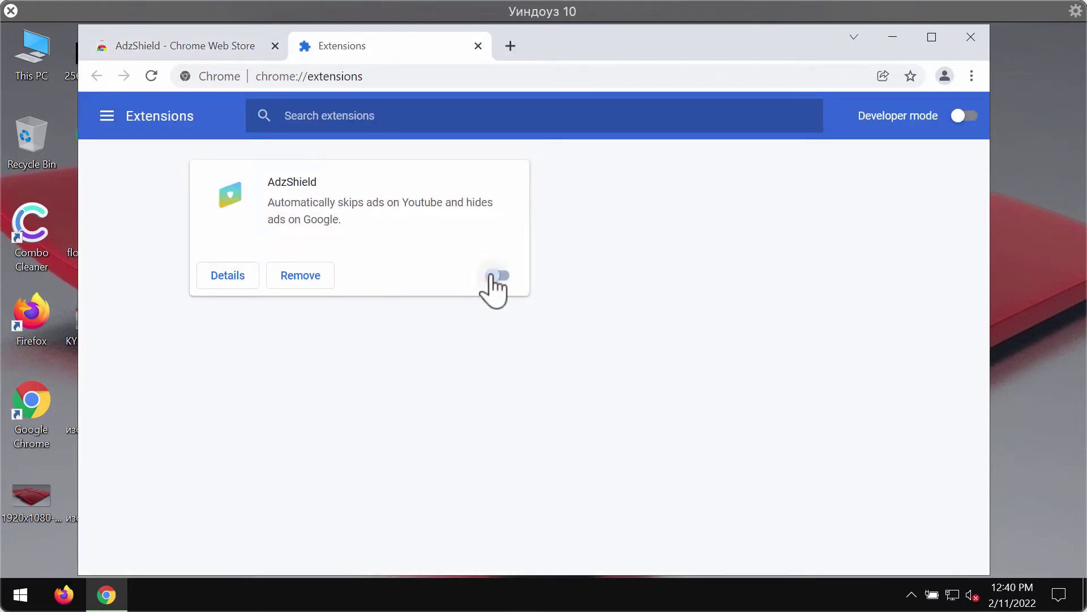
left_click(324, 277)
left_click(598, 202)
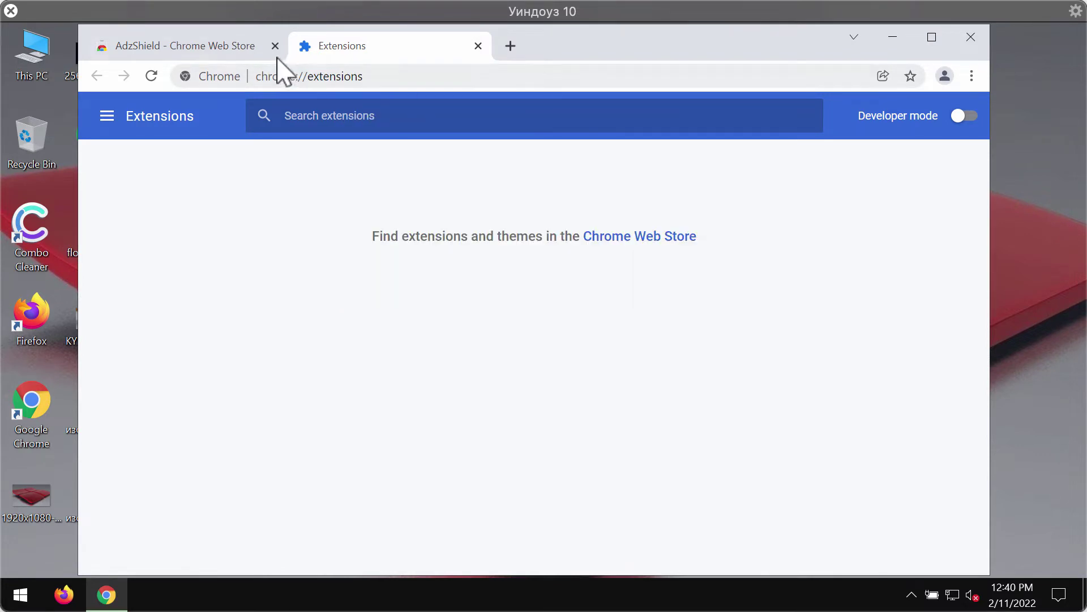
- Close the now-empty Extensions page, returning to the AdzShield store page
left_click(478, 46)
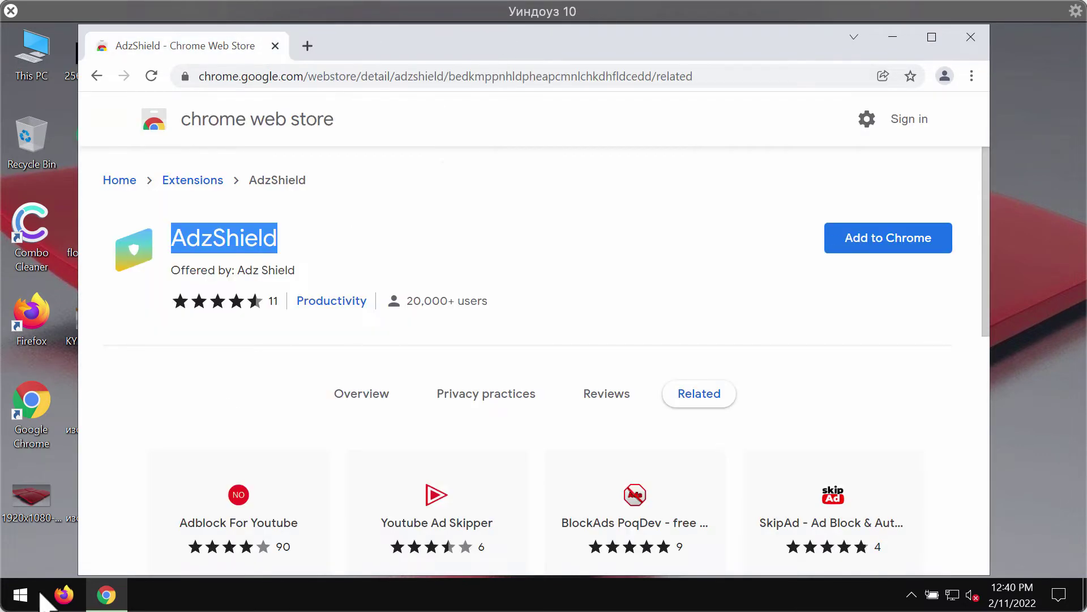
left_click(307, 166)
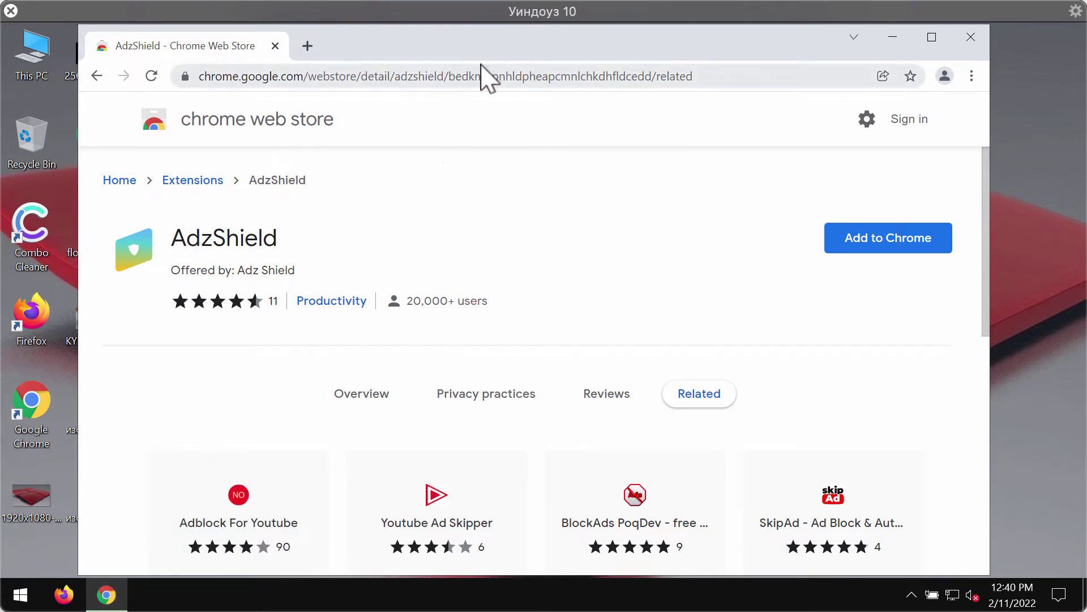
left_click_drag(507, 37, 514, 37)
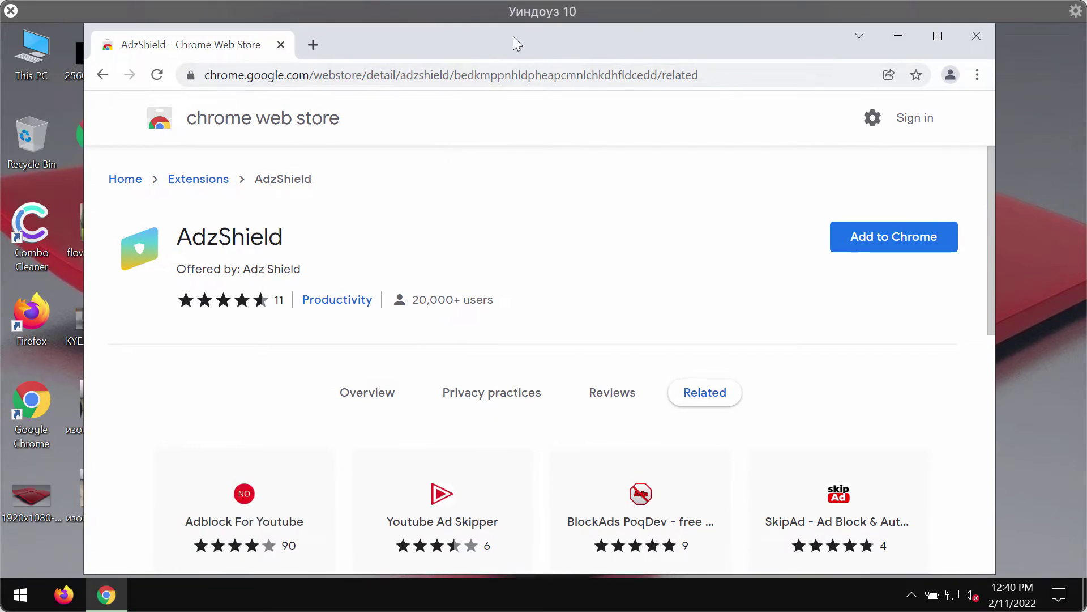
right_click(19, 593)
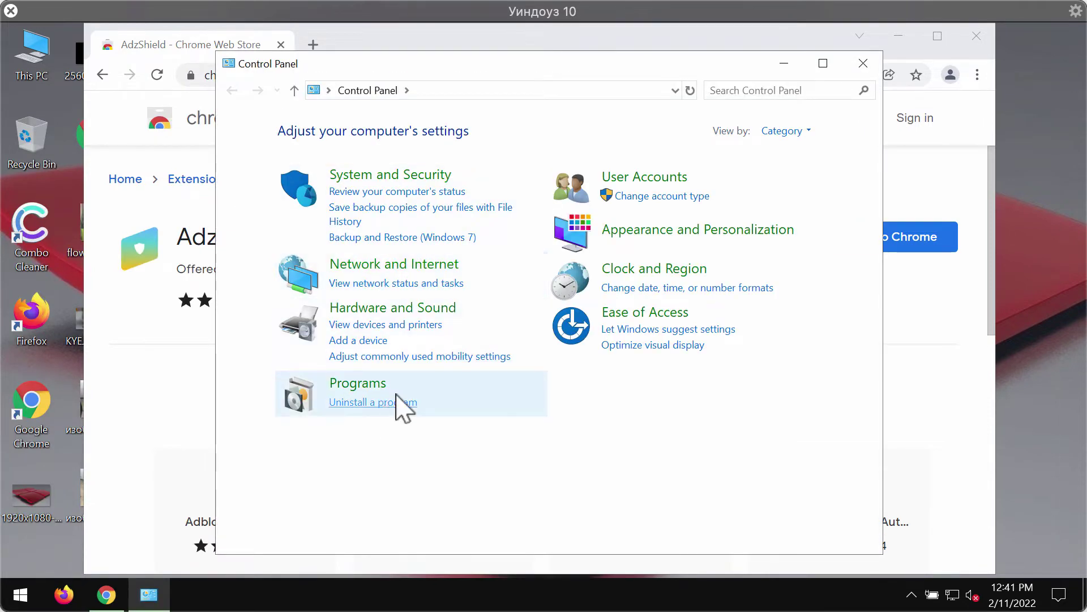
left_click(396, 395)
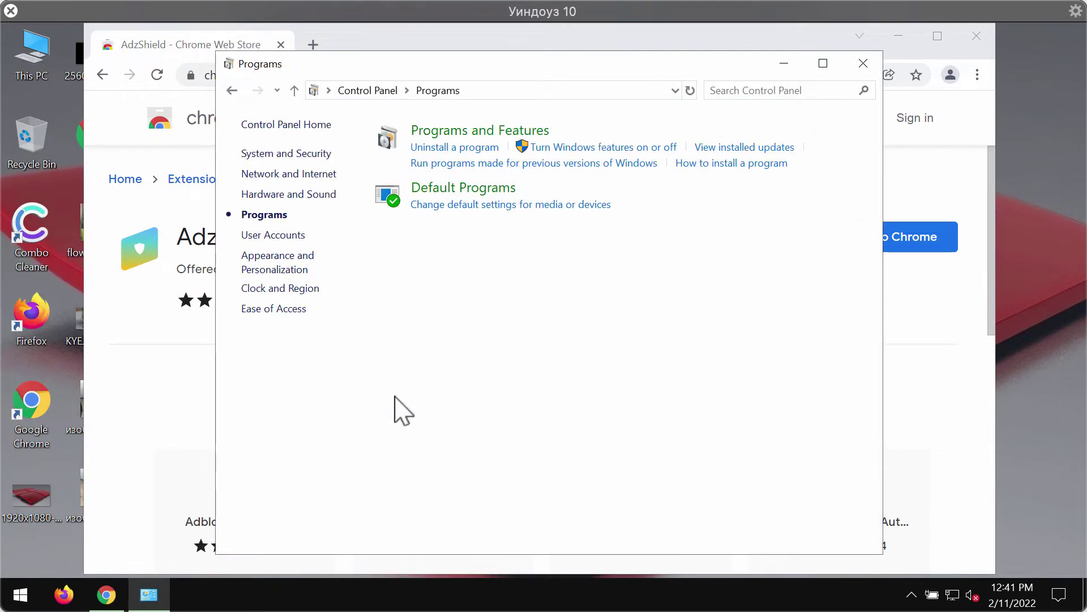
left_click(231, 91)
left_click(372, 413)
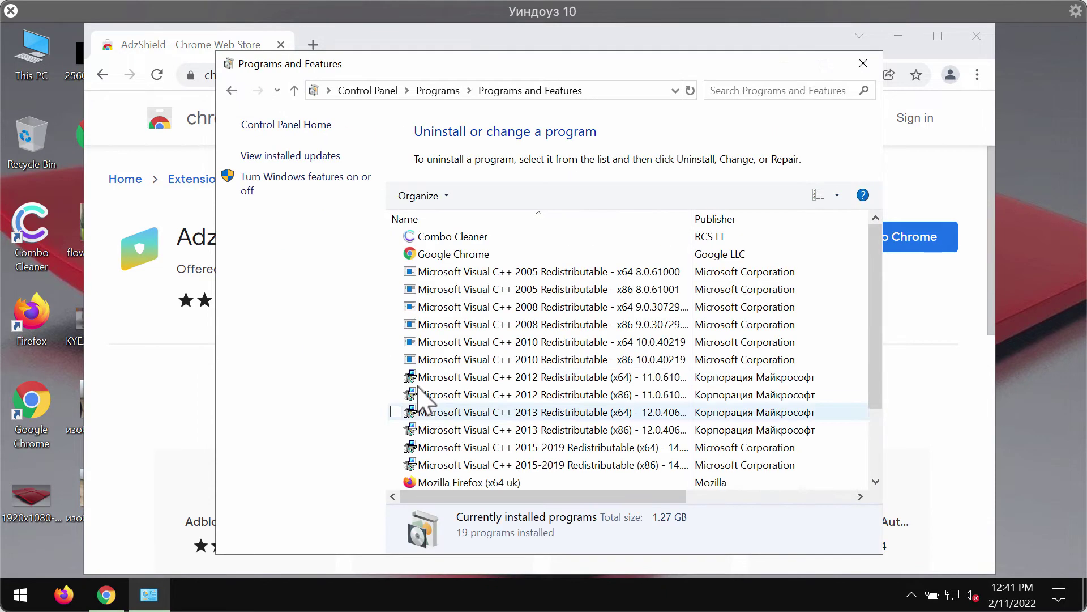
mouse_move(877, 349)
left_mouse_down()
mouse_move(875, 451)
mouse_move(879, 309)
left_mouse_up()
- Close the installed programs list and navigate Chrome to combocleaner.com
left_click(863, 62)
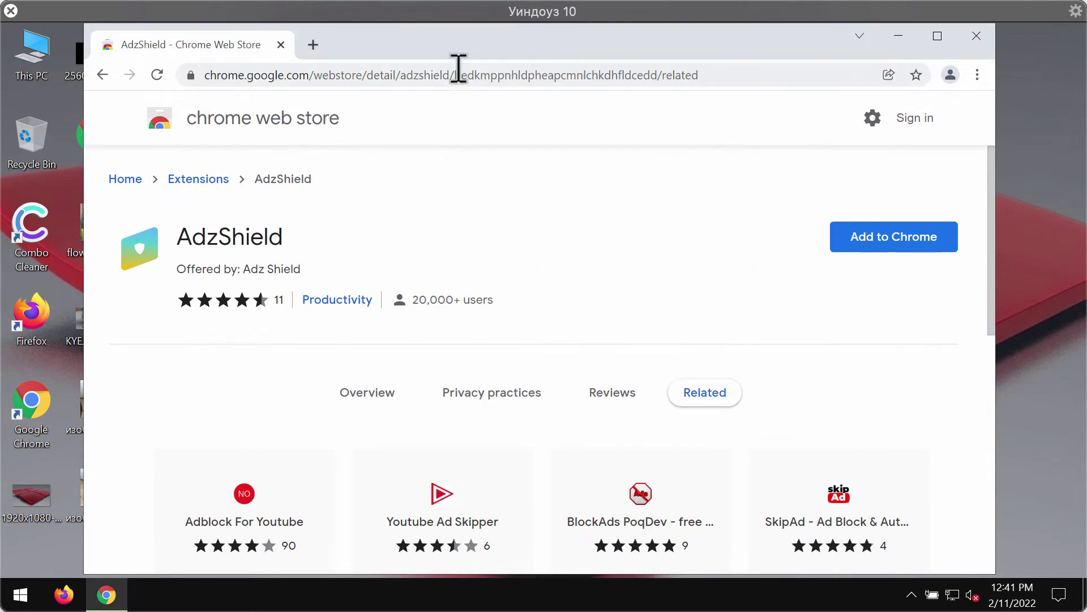
left_click(459, 68)
type("combocleaner.com")
key("Return")
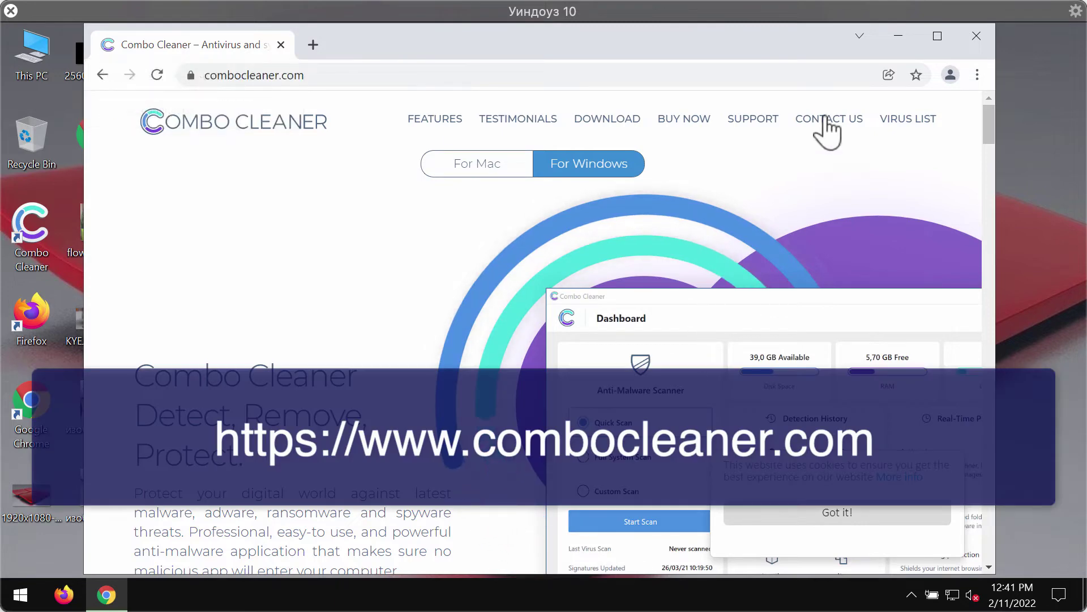
- Launch Combo Cleaner from the desktop, start over on the found issues ignoring threats, and return to the dashboard
left_click(903, 38)
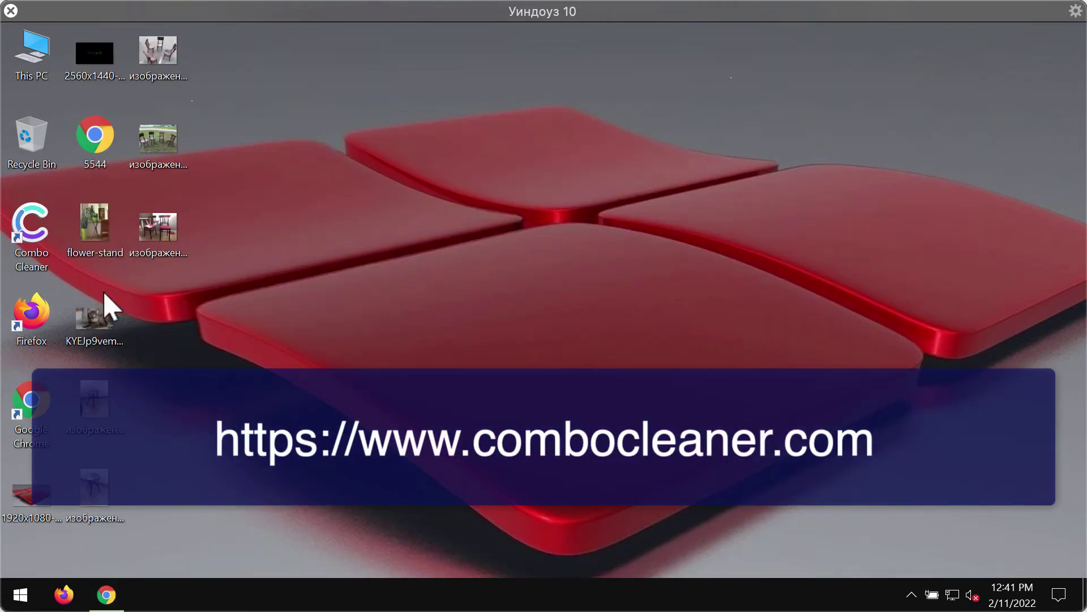
double_click(31, 227)
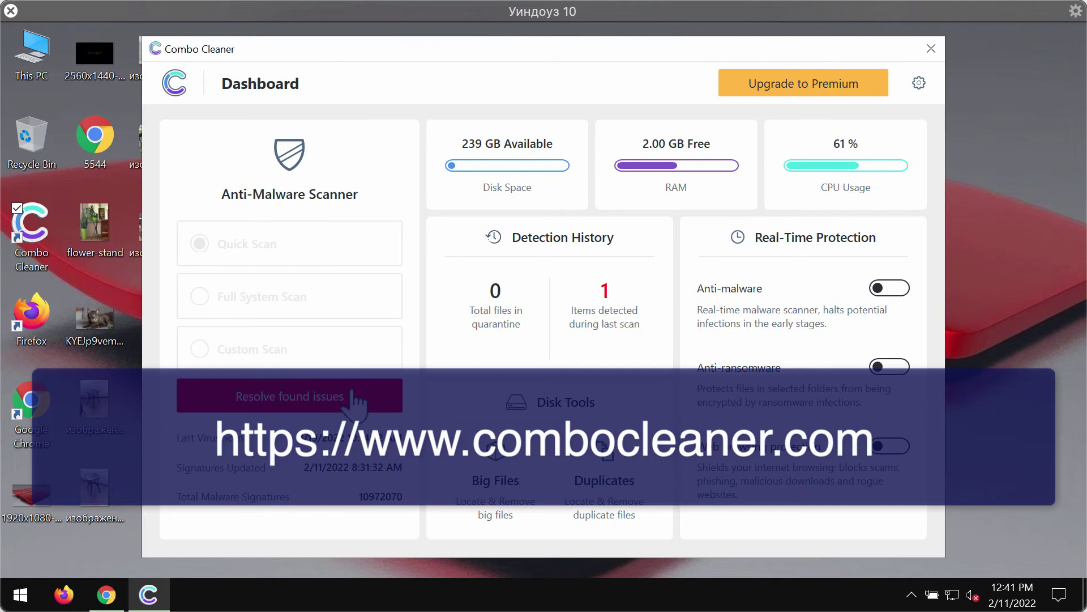
left_click(357, 396)
left_click(756, 516)
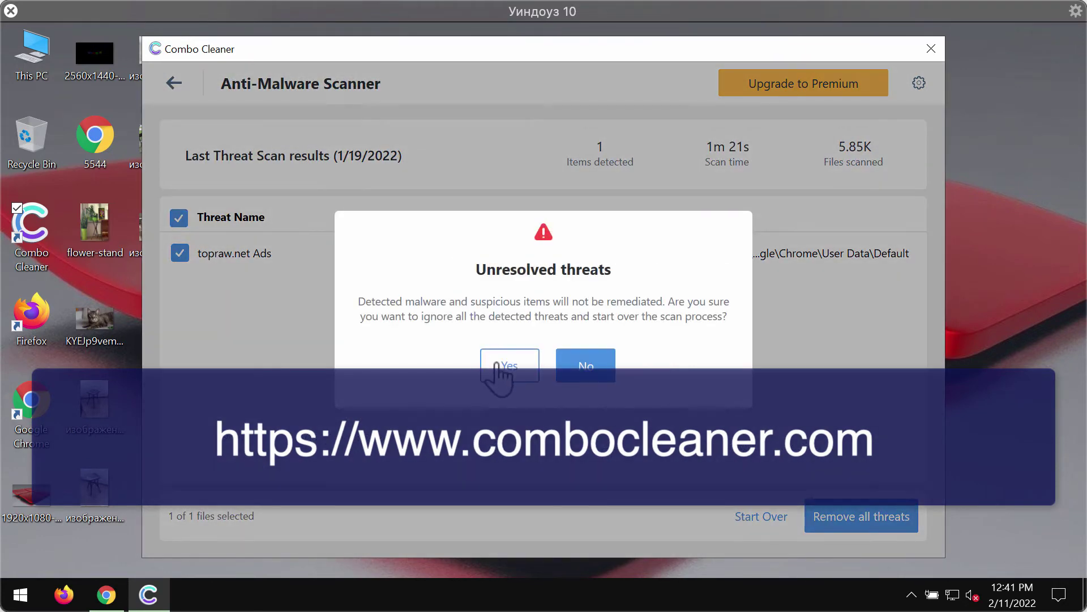
left_click(507, 365)
left_click(179, 78)
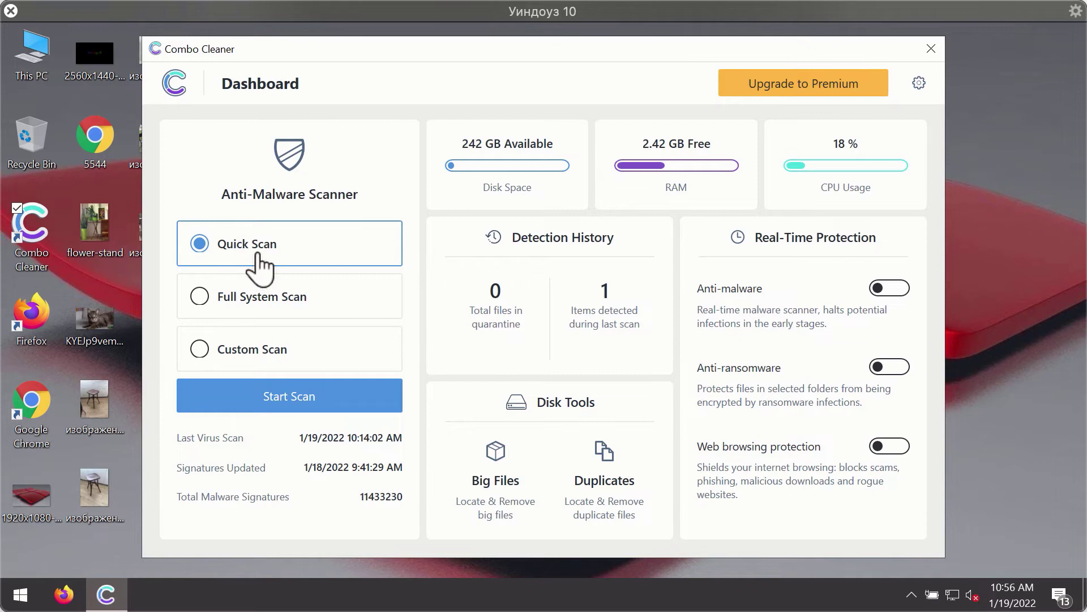
- Start a Quick Scan from the dashboard, then go to the scanner's settings
left_click(328, 415)
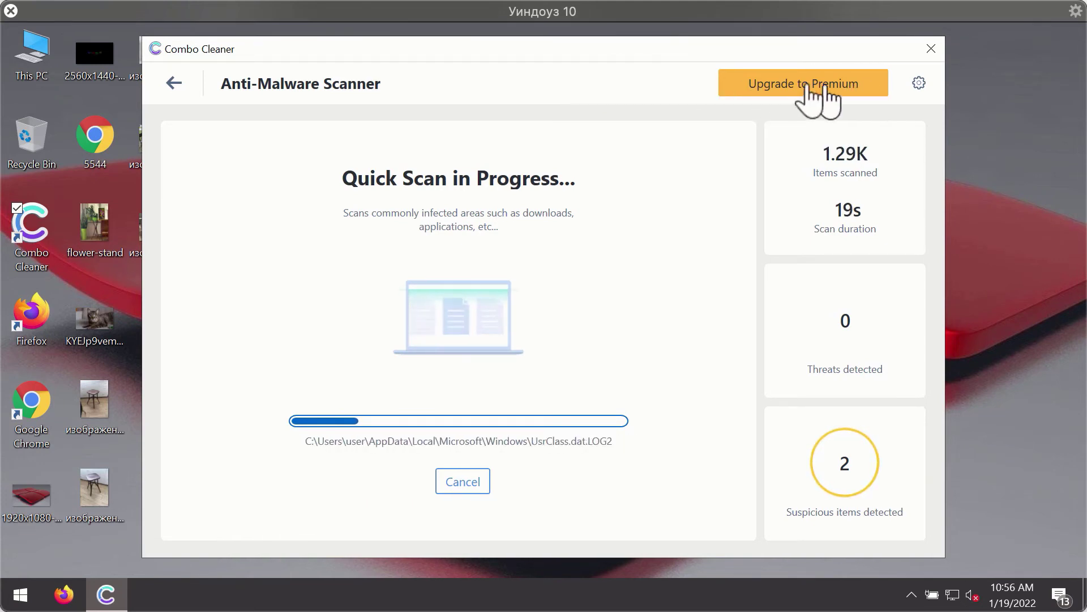
left_click(918, 84)
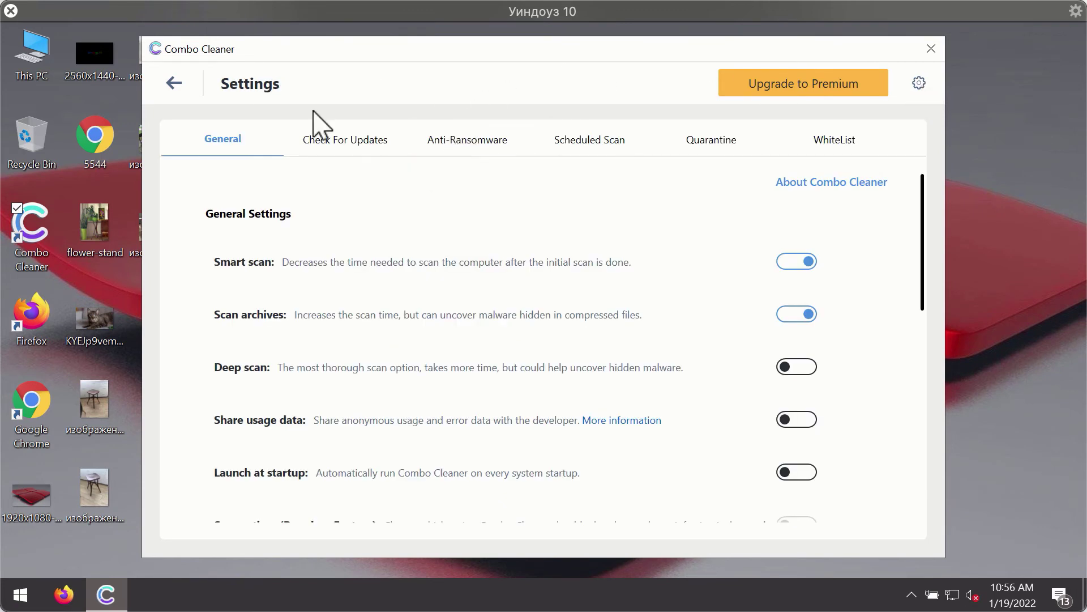
left_click(470, 143)
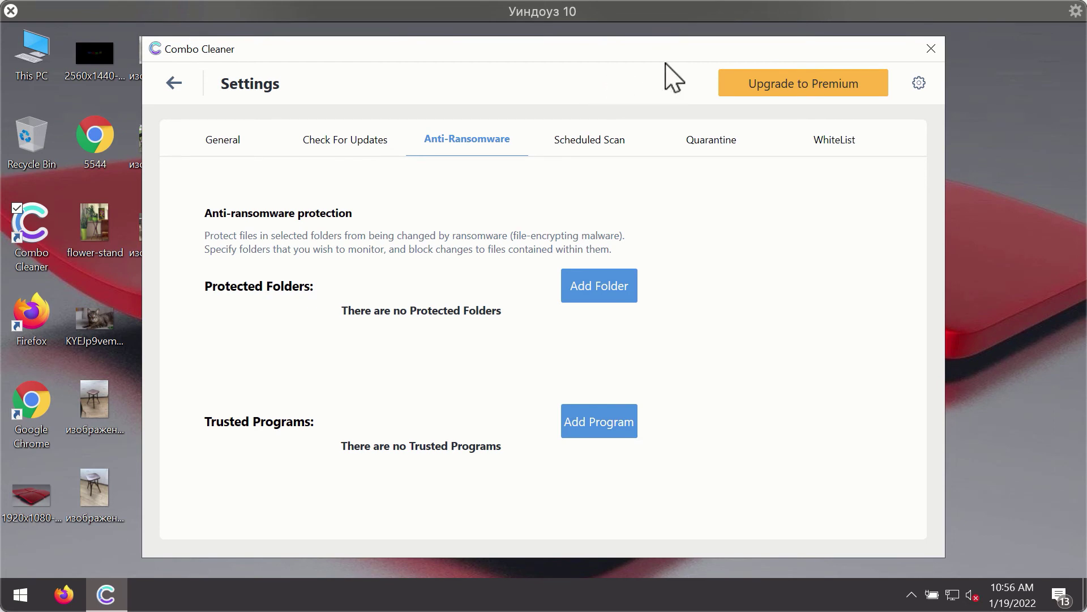
- Return to the dashboard, view the running quick scan and confirm cancelling it
left_click(174, 84)
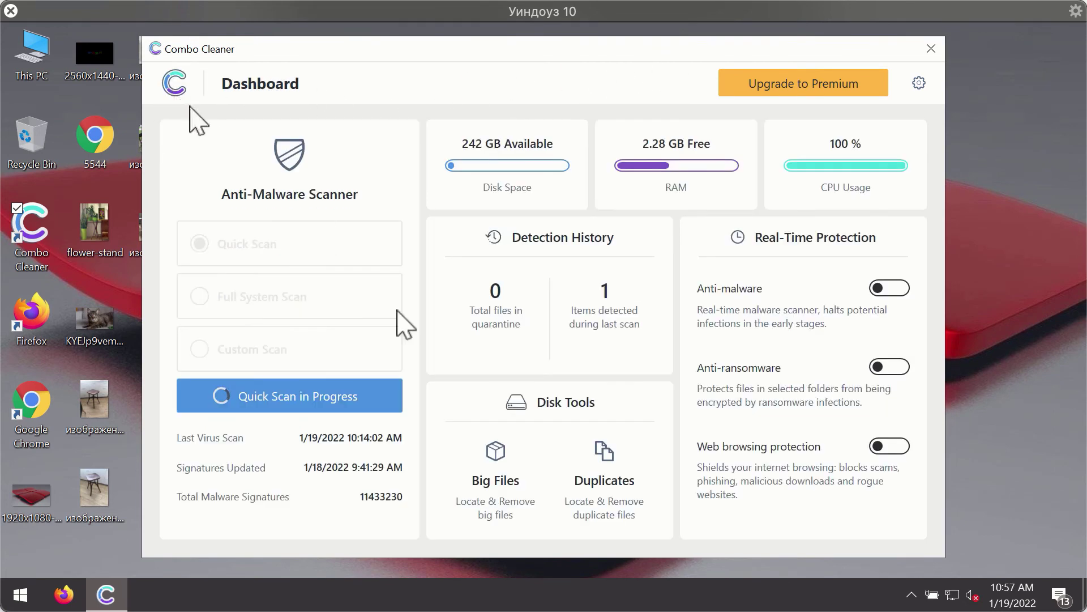
left_click(323, 405)
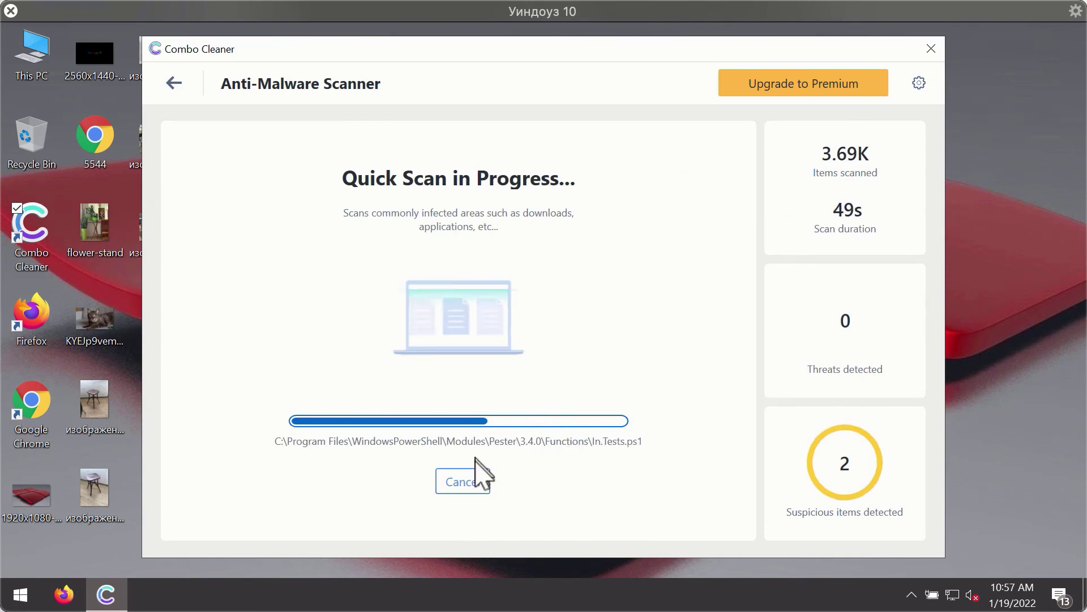
left_click(482, 475)
left_click(522, 393)
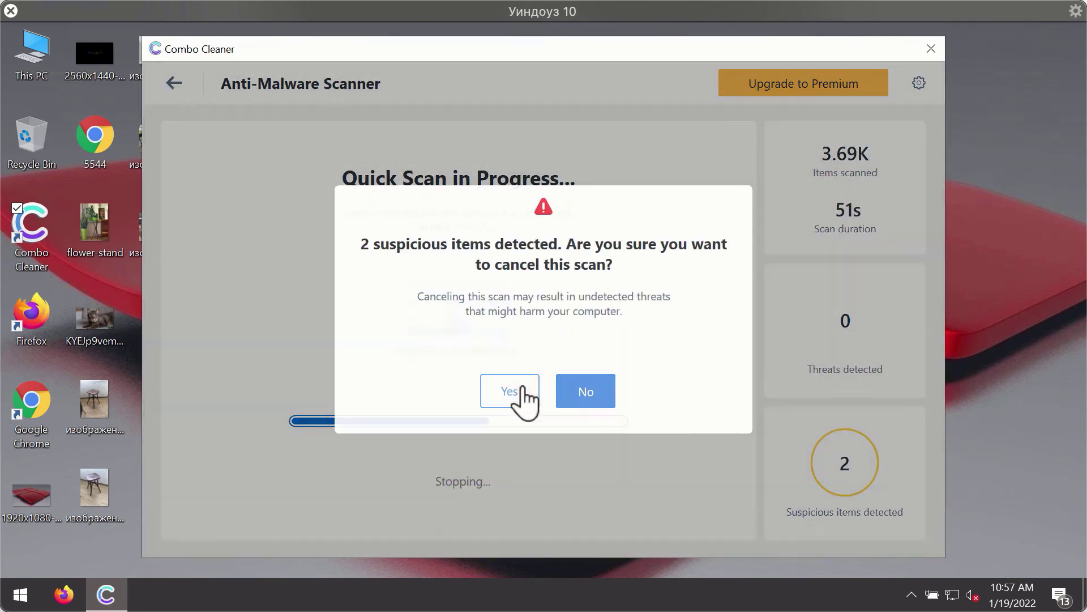